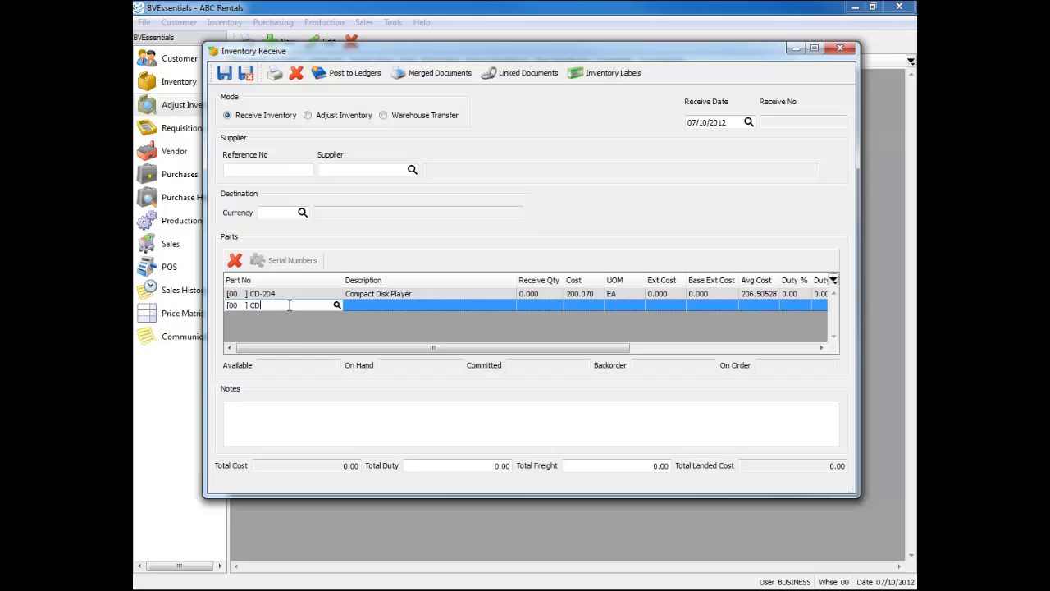
- Add parts CD-707 and CD-800 to the receipt's parts list
left_click(295, 330)
type("CD")
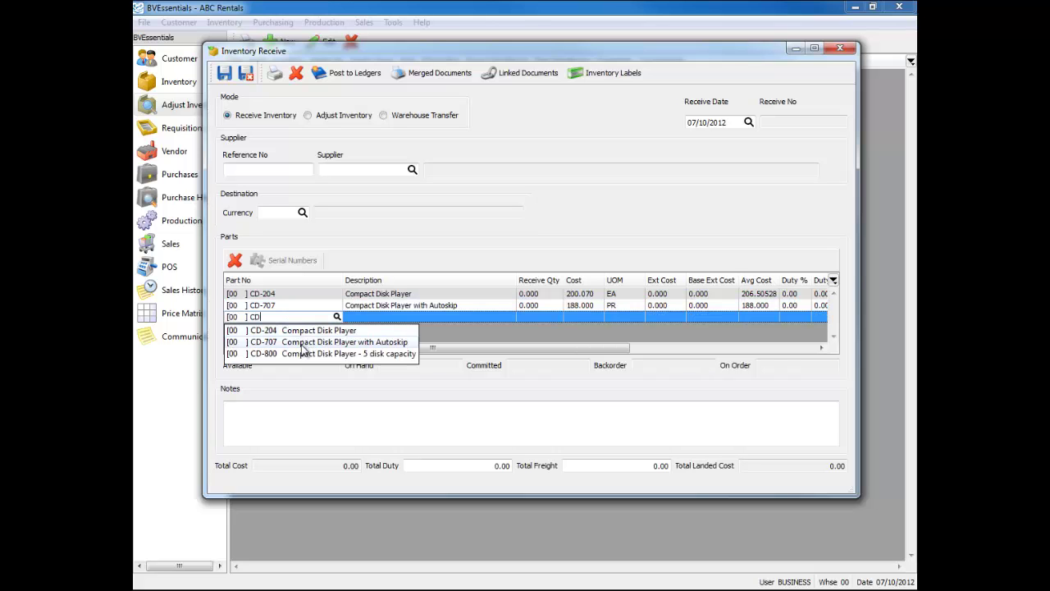
left_click(308, 353)
- Set the receive quantities to 2 for CD-204, 3 for CD-707 and 1 for CD-800
left_click(527, 293)
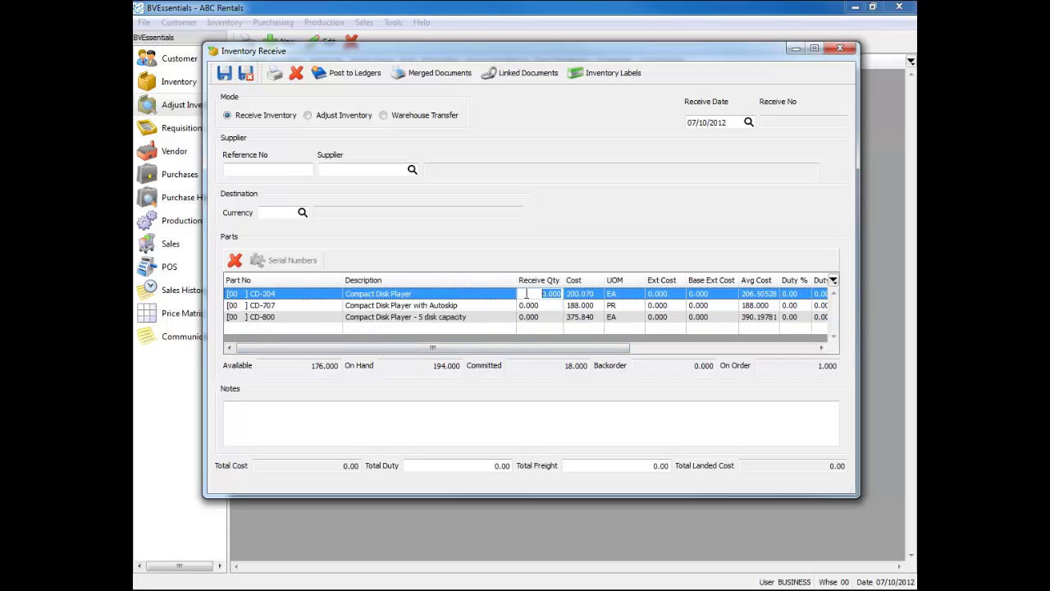
type("2")
key("Return")
type("3")
key("Return")
type("1")
key("Up")
left_click(402, 294)
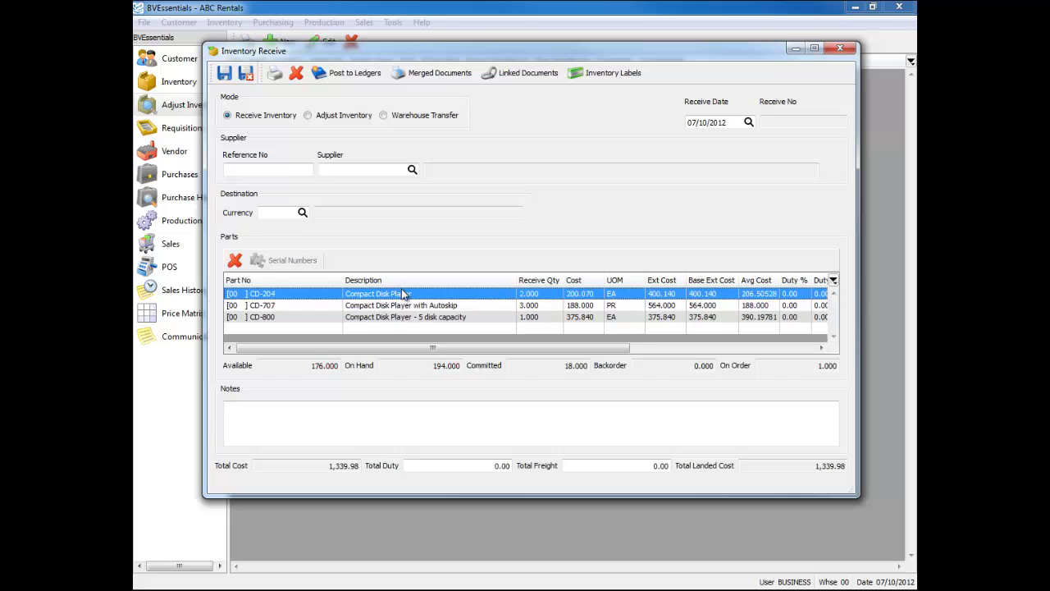
- Enlarge the receipt window and examine the remaining part columns, especially the location of each part
left_click(267, 416)
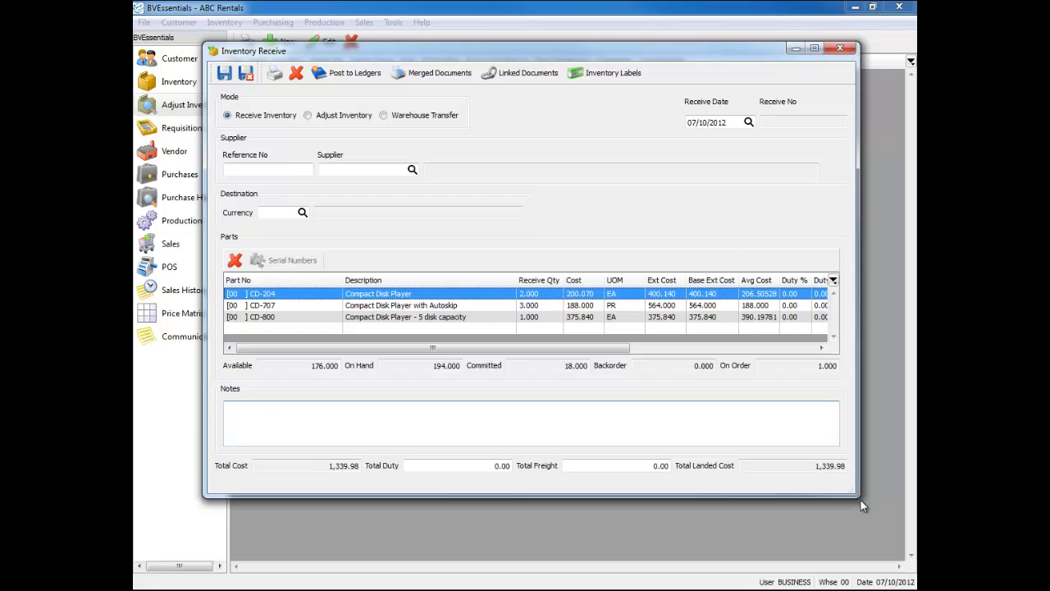
left_click_drag(863, 502, 881, 522)
left_click_drag(636, 369, 828, 366)
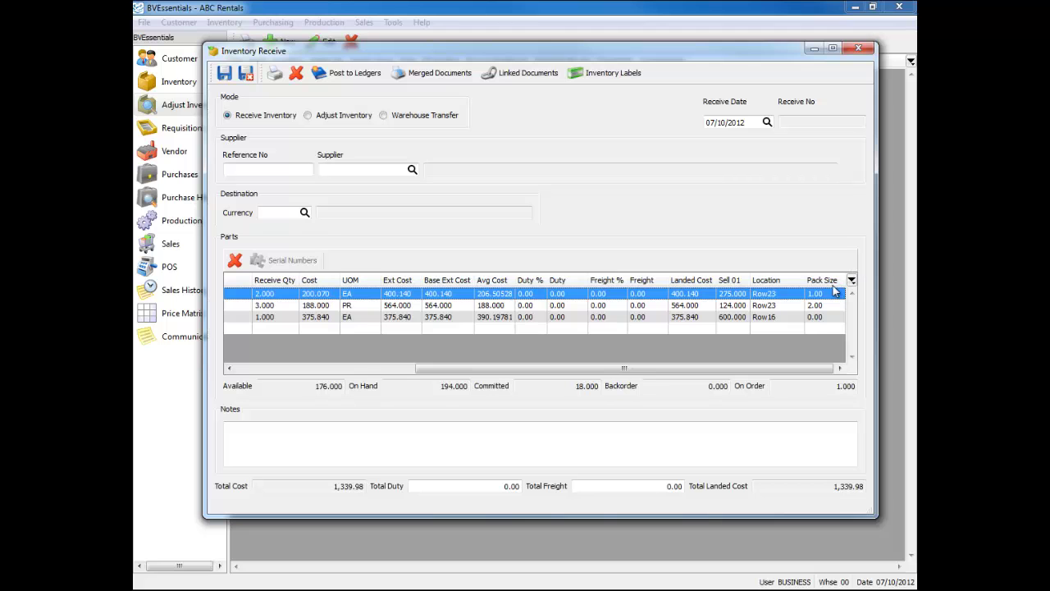
left_click(780, 294)
left_click(775, 307)
left_click(779, 298)
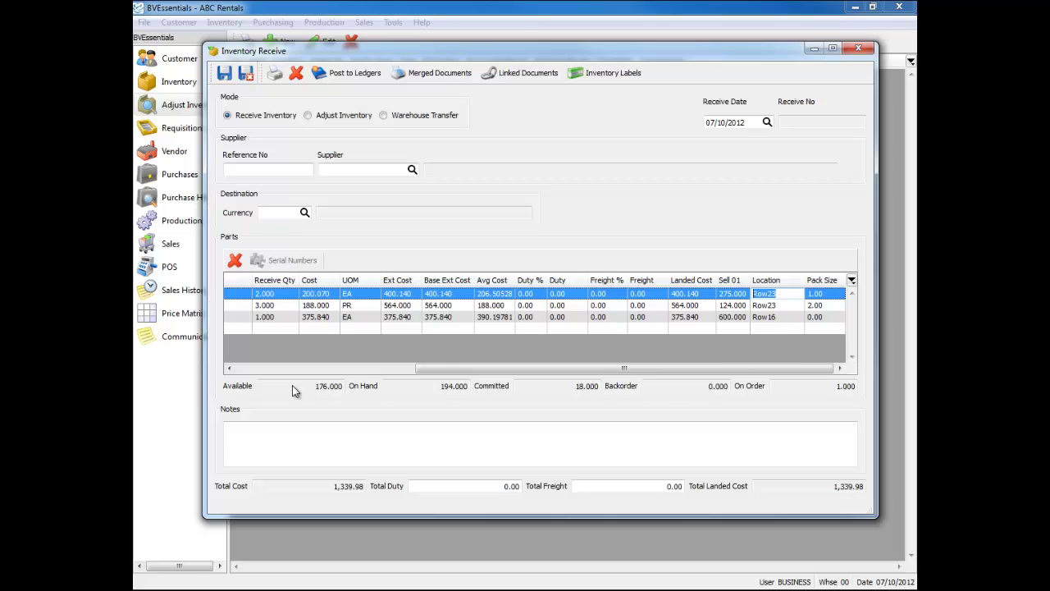
left_click(262, 368)
- Look over the receipt's reference number, supplier, currency and receive date fields
left_click(252, 169)
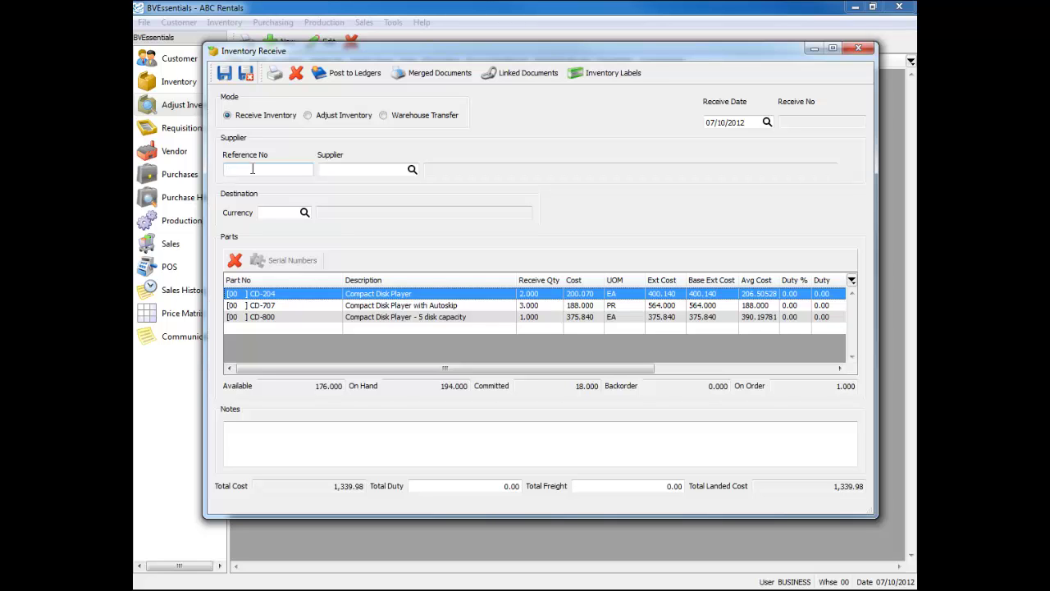
left_click(380, 169)
left_click(282, 211)
left_click(745, 123)
left_click_drag(748, 123, 659, 132)
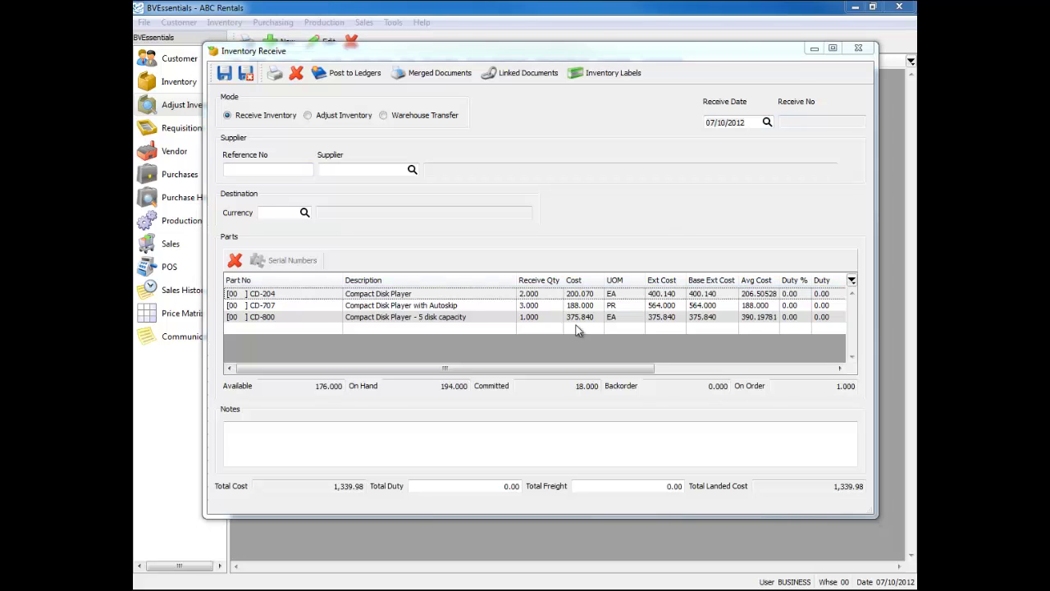
- Review the inventory label quantities for the received parts and close the label list without printing
left_click(275, 299)
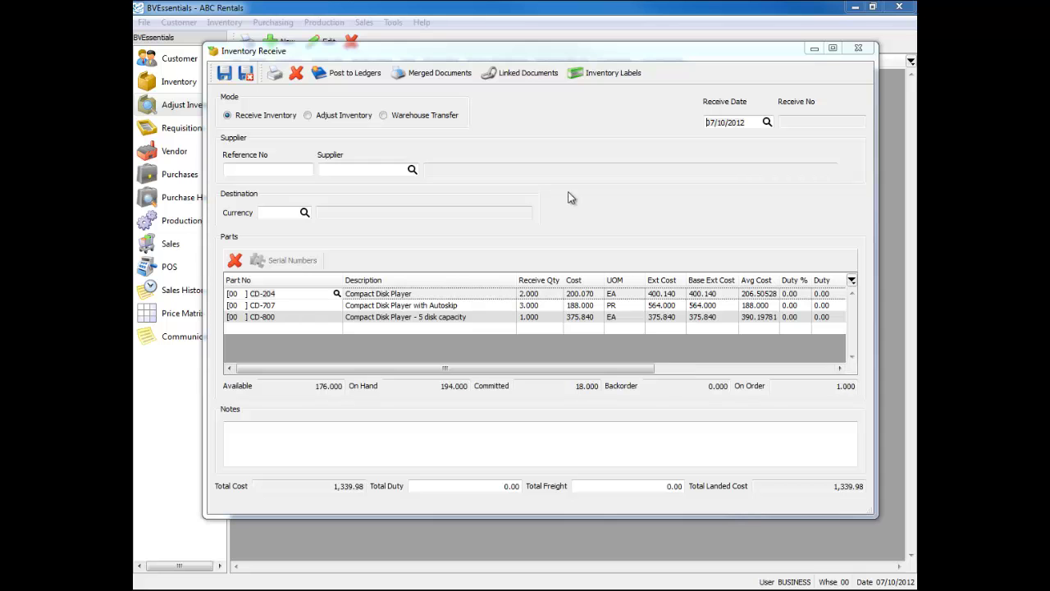
left_click(606, 74)
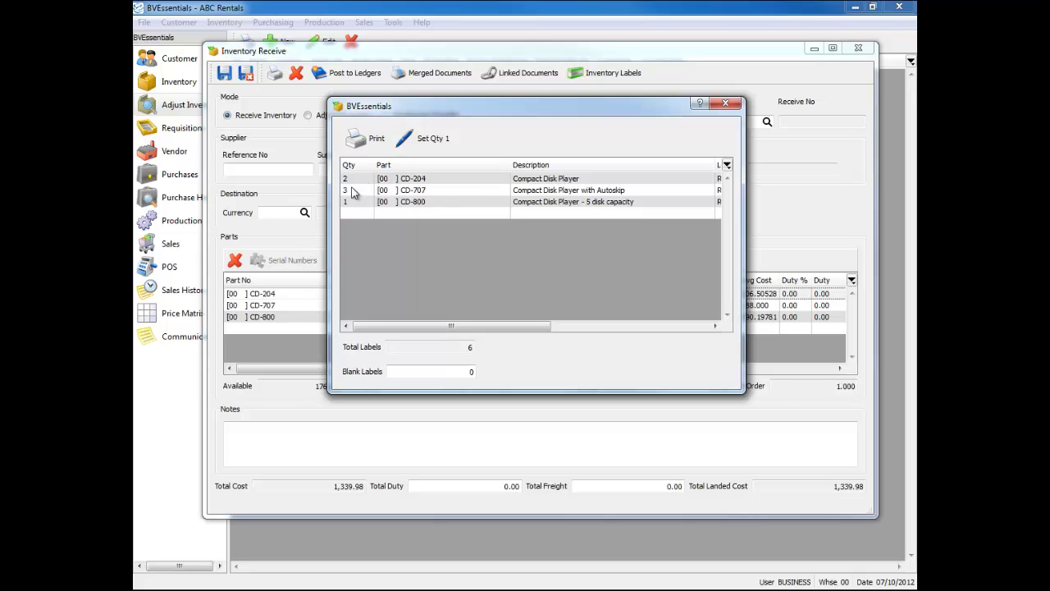
left_click(725, 103)
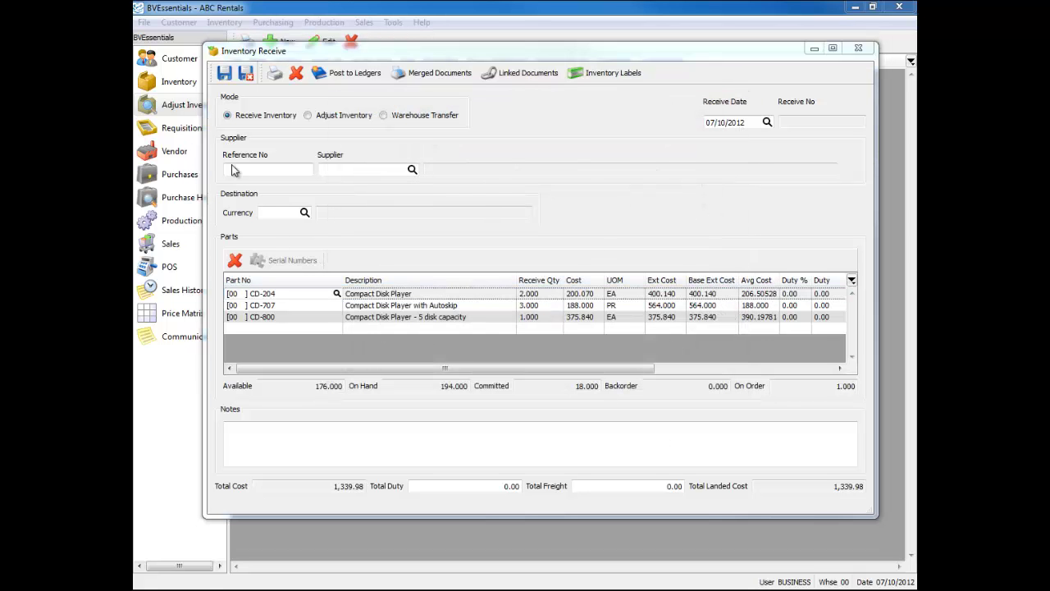
- Preview the Pending Inventory Adjustments report for the receipt and close the report viewer
left_click(276, 74)
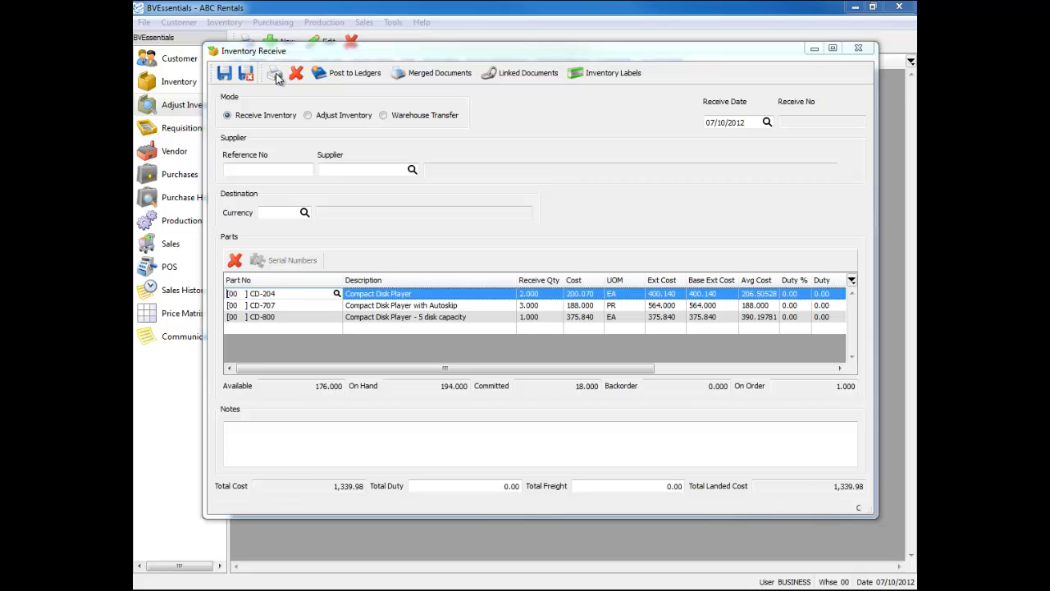
left_click_drag(914, 48, 460, 107)
left_click(330, 142)
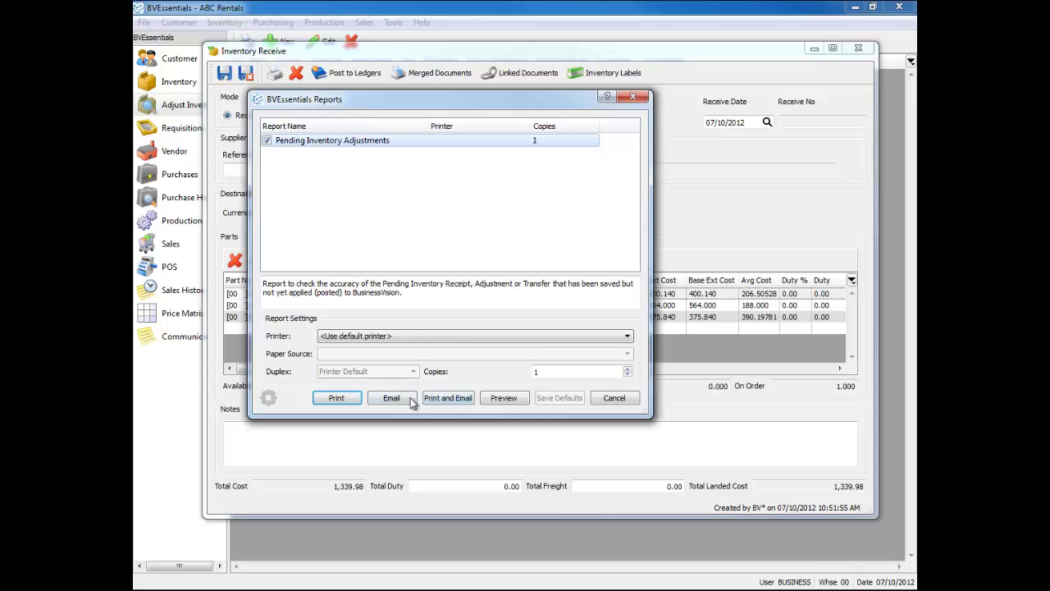
left_click(518, 397)
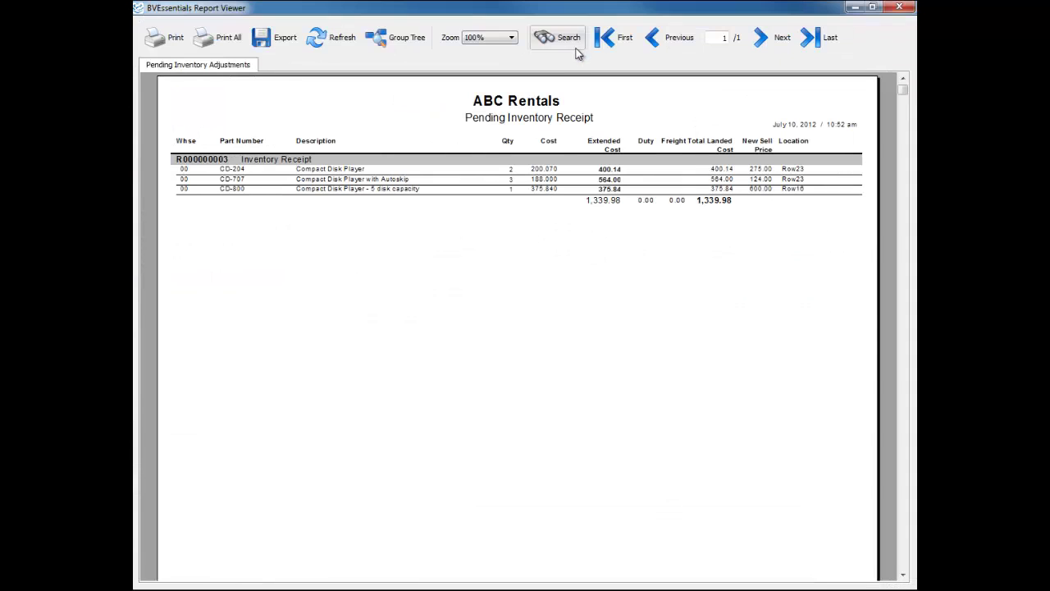
left_click(899, 9)
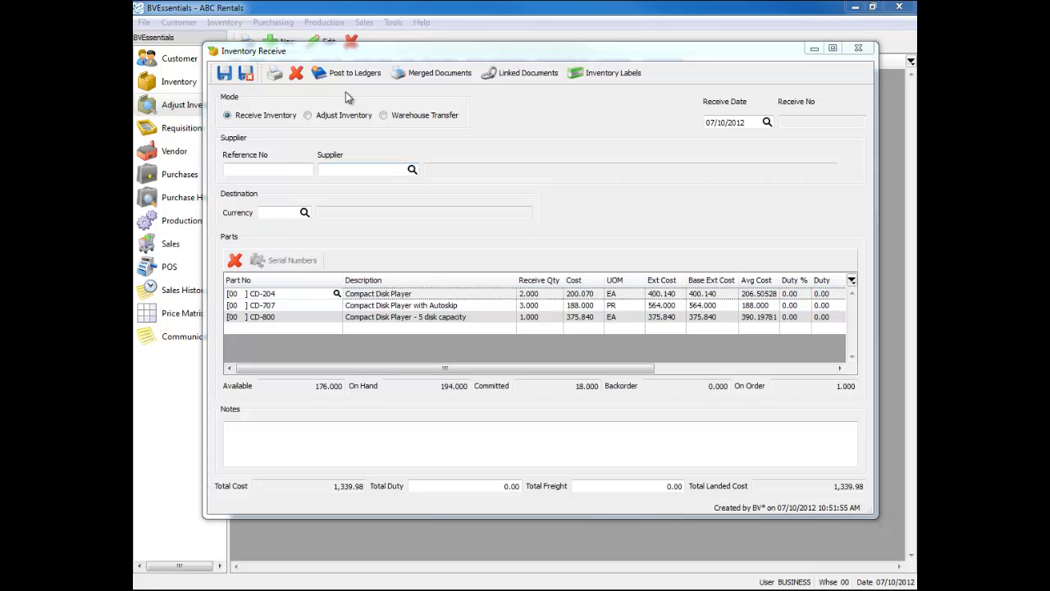
- Save and close the receipt, and rearrange the adjustments list with Mode first and a wider No column
left_click(248, 75)
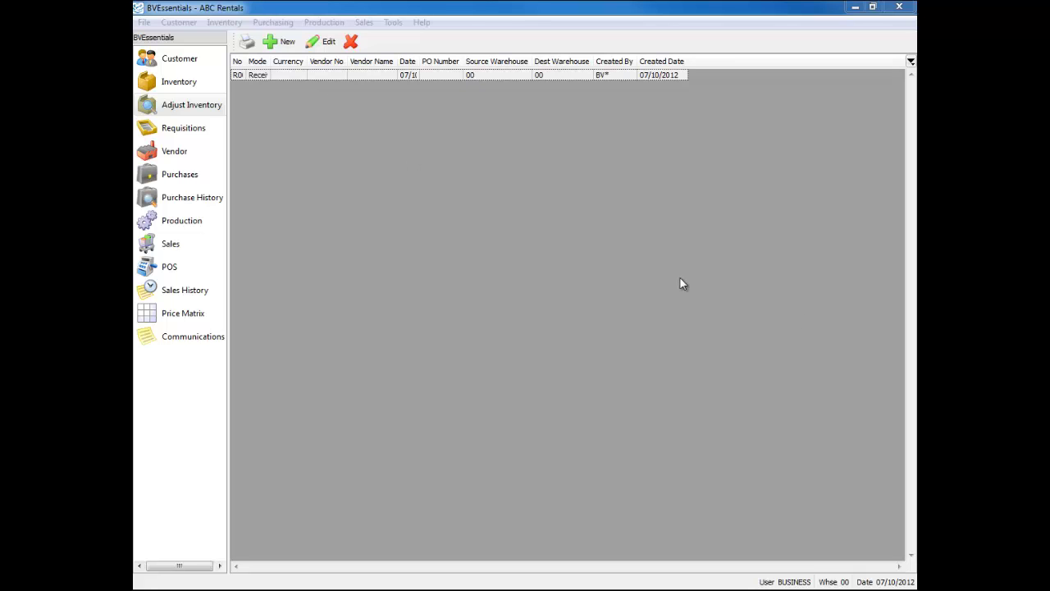
left_click(259, 73)
left_click_drag(270, 63, 236, 62)
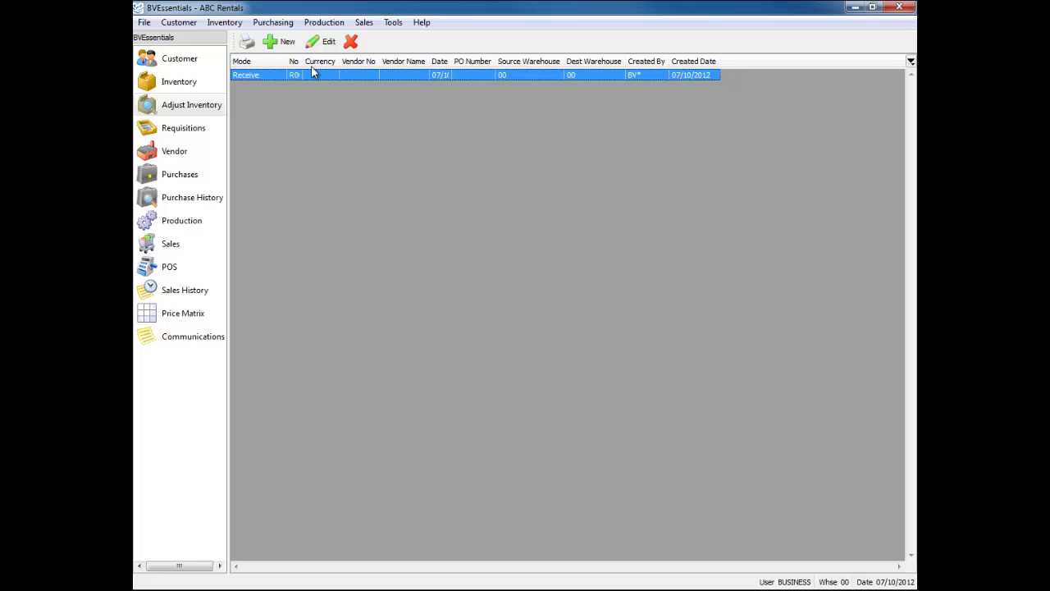
left_click_drag(303, 61, 372, 61)
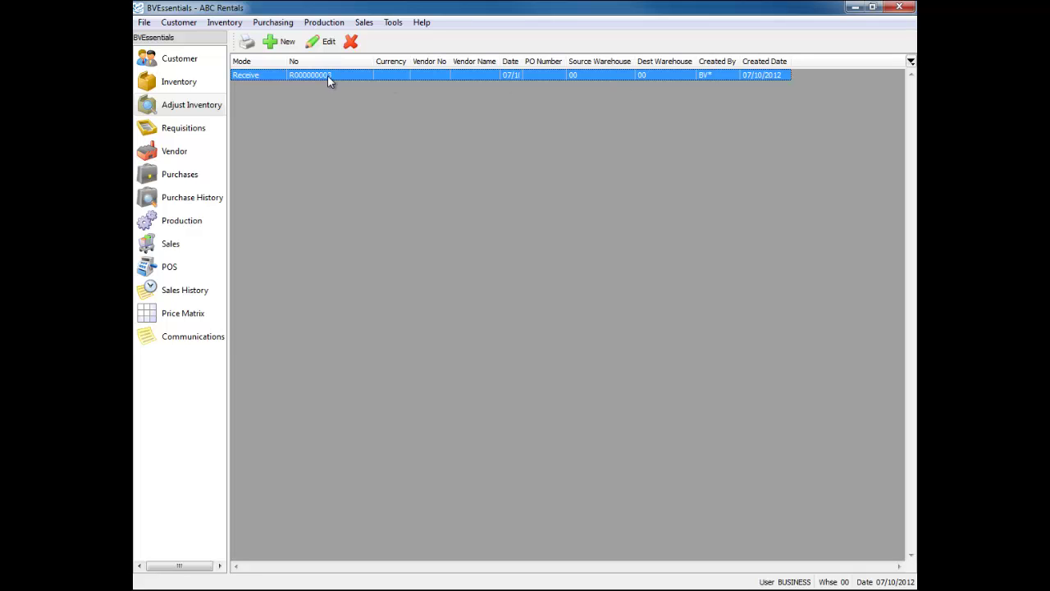
- Post the saved receipt to the ledgers, previewing both the Post Inventory Adjustments and Receipts Order Fulfillment reports
double_click(281, 73)
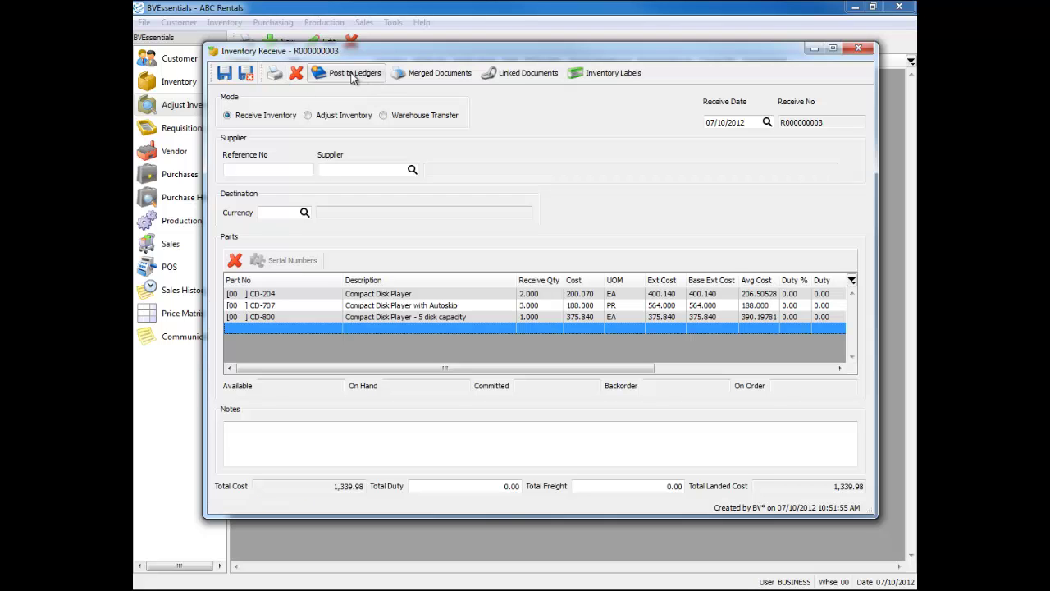
left_click(353, 75)
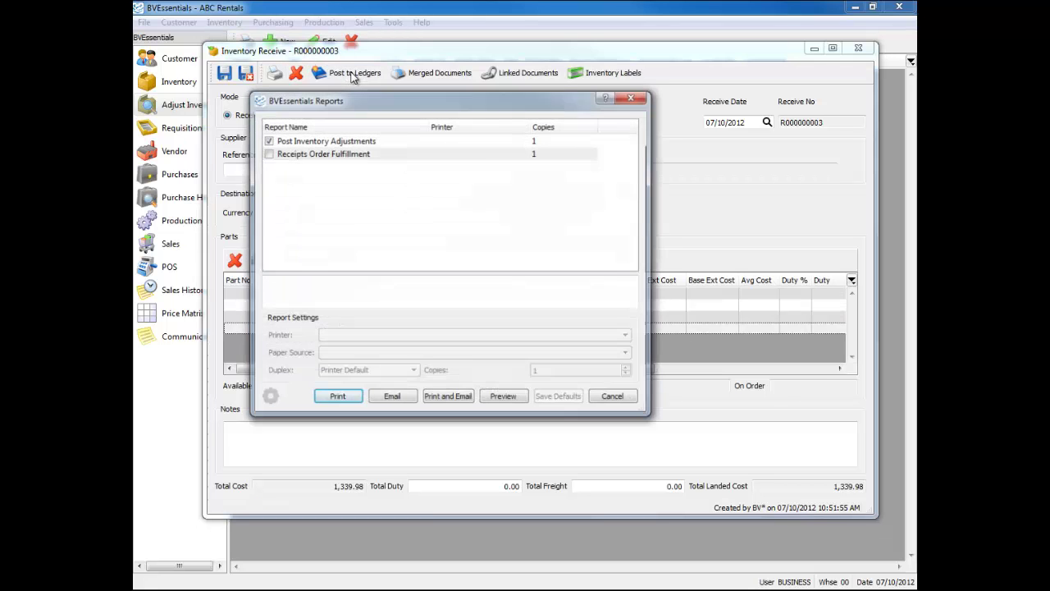
left_click(267, 154)
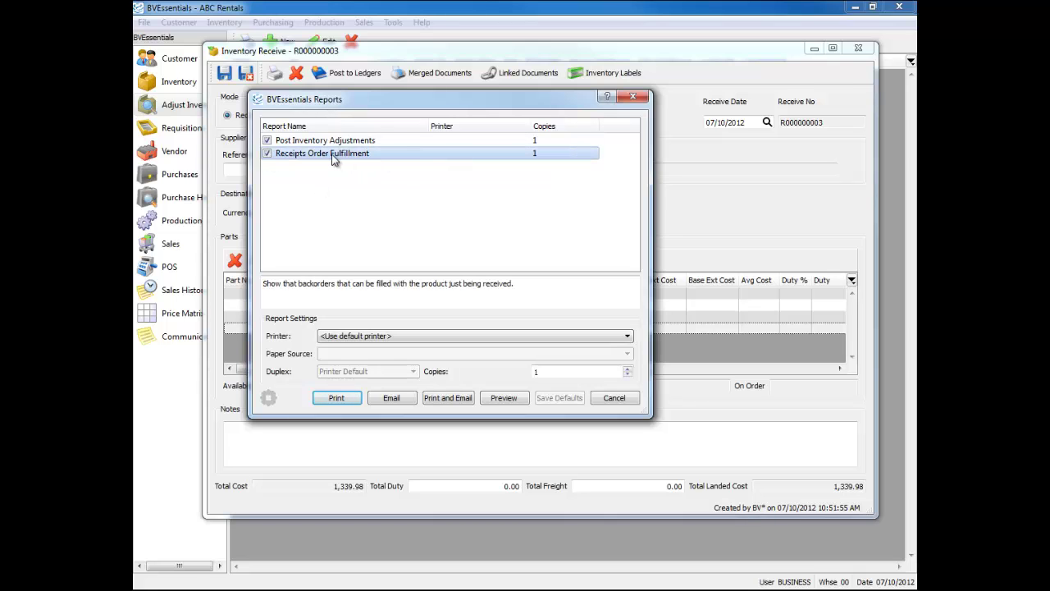
left_click(505, 397)
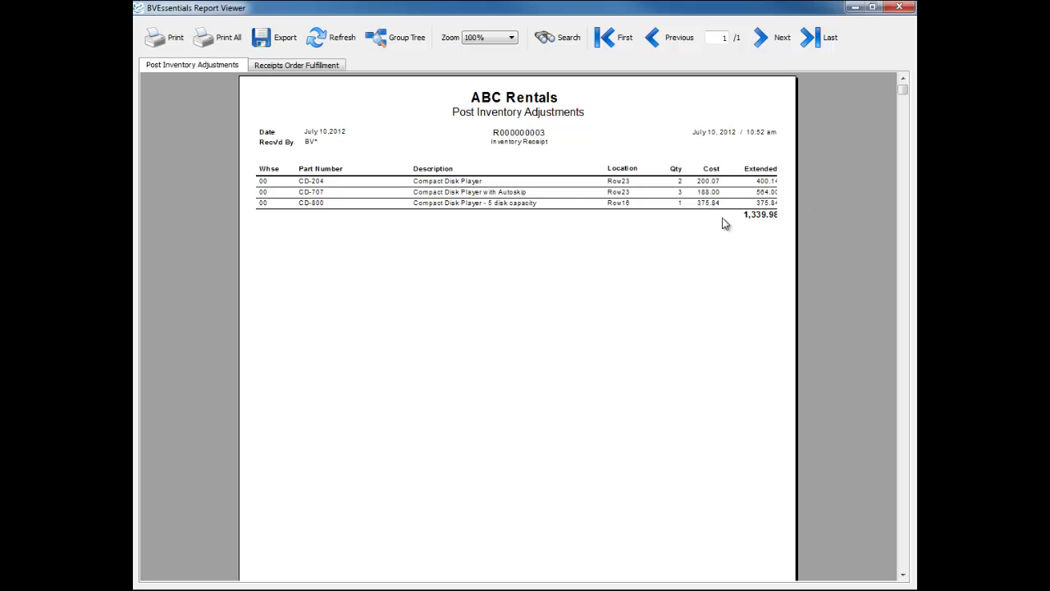
left_click(319, 69)
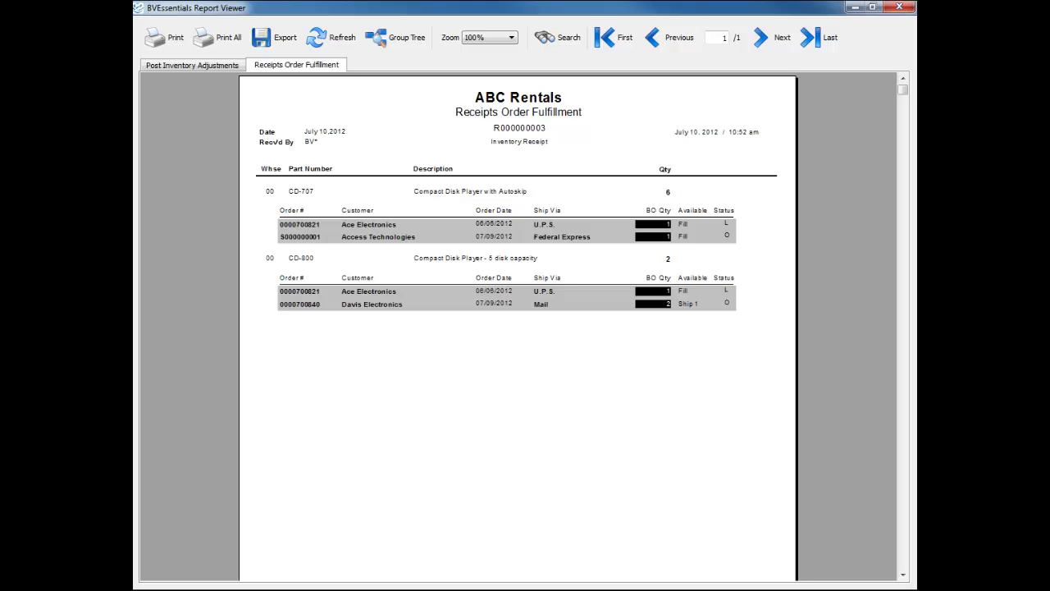
left_click(899, 7)
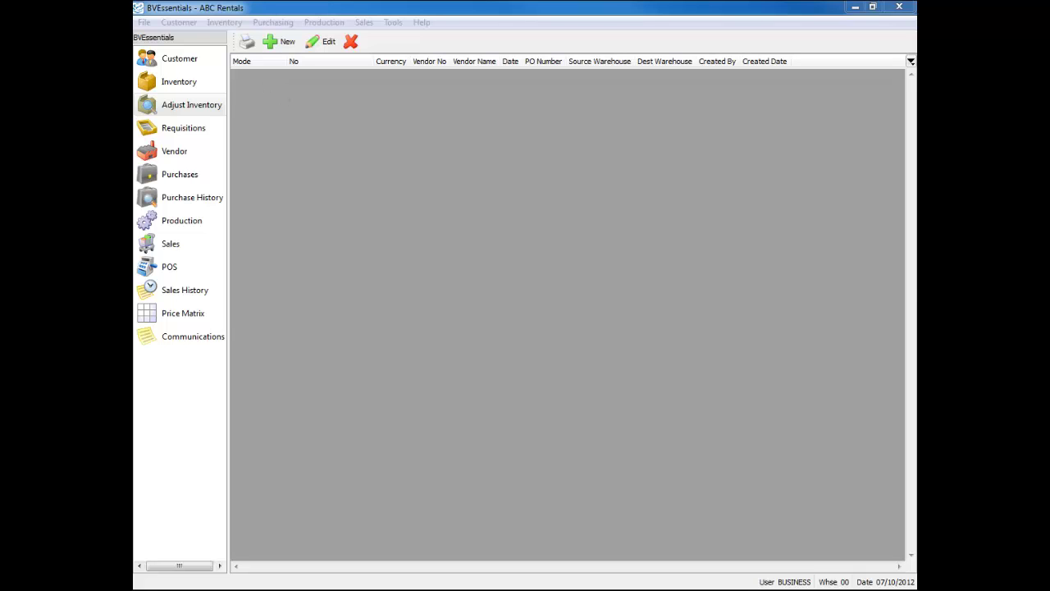
- Create a new Adjust Inventory entry for part CD-204 with an adjust quantity of 1
left_click(287, 41)
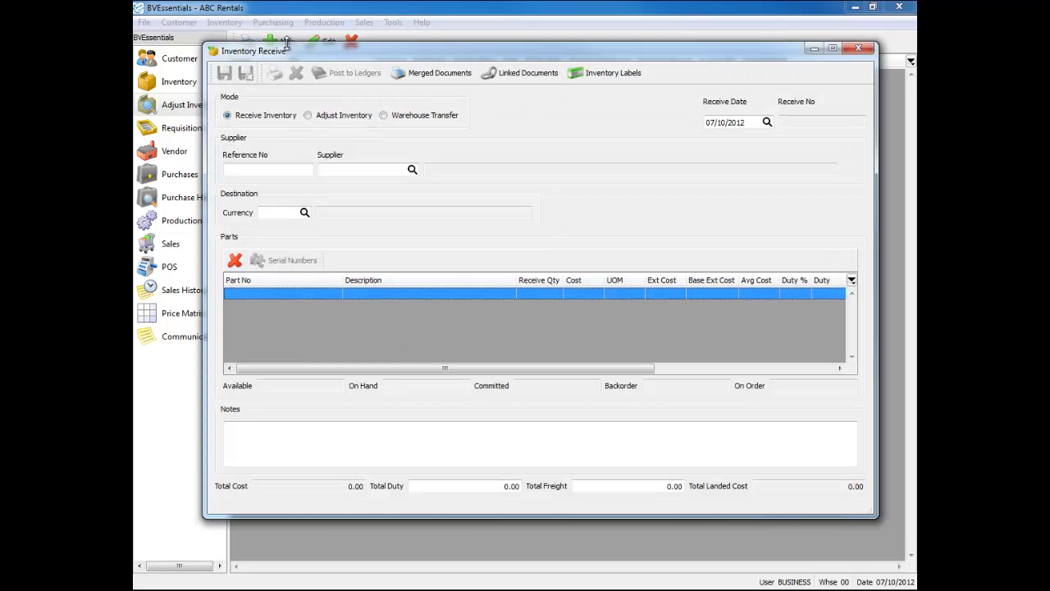
left_click(319, 119)
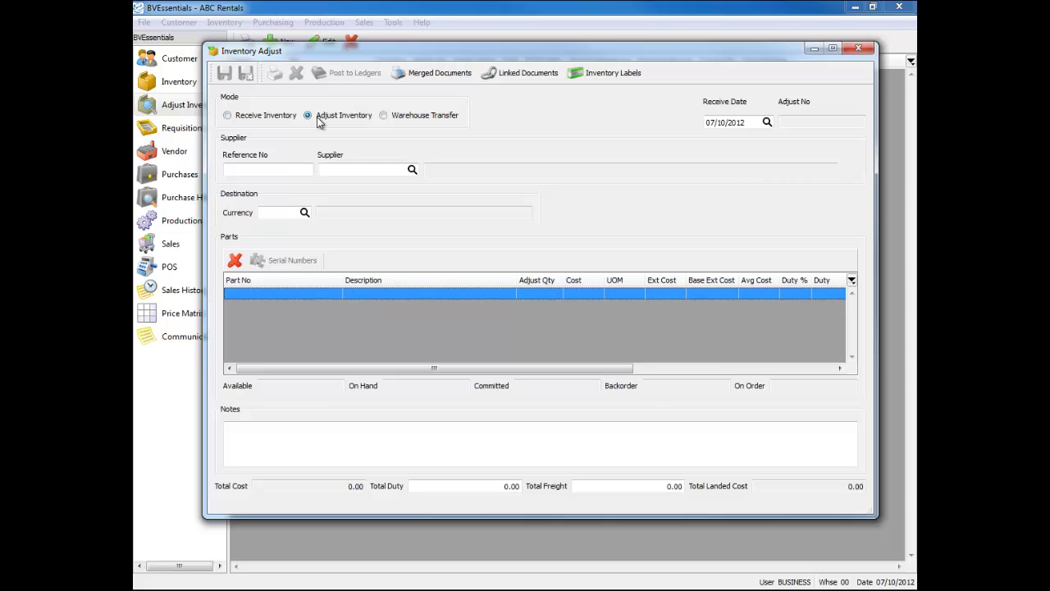
left_click(289, 293)
type("CD")
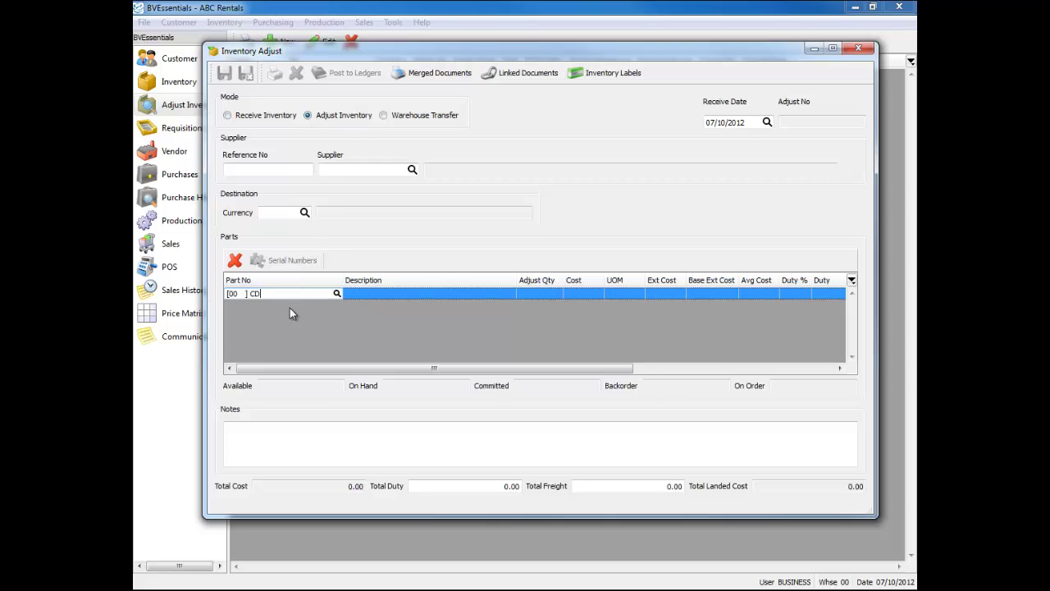
key("Tab")
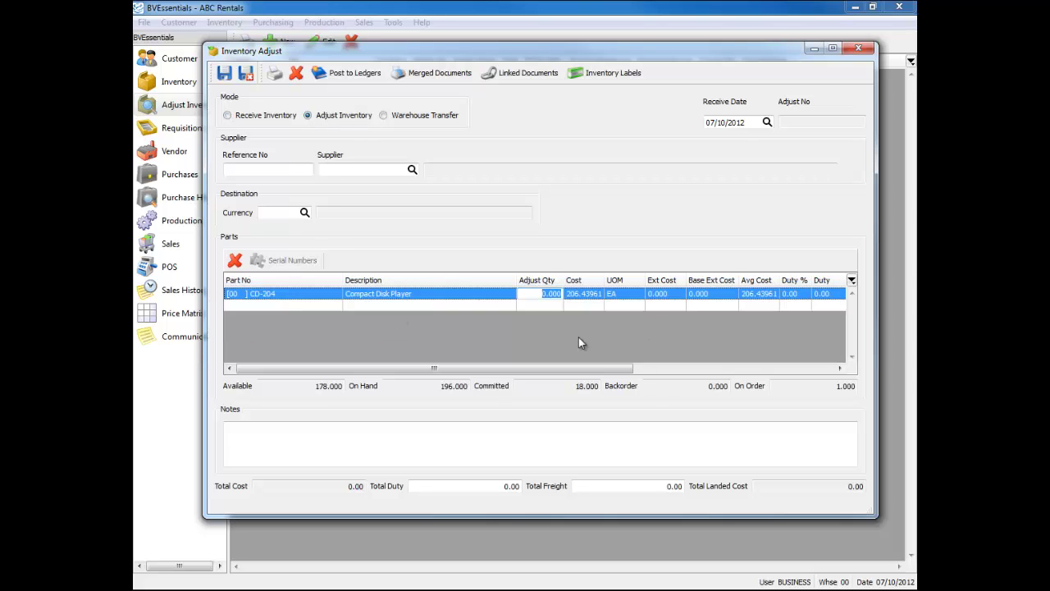
type("1")
key("Tab")
- Examine the GL Account field on the CD-204 adjustment line
left_click_drag(553, 370, 753, 371)
left_click(739, 293)
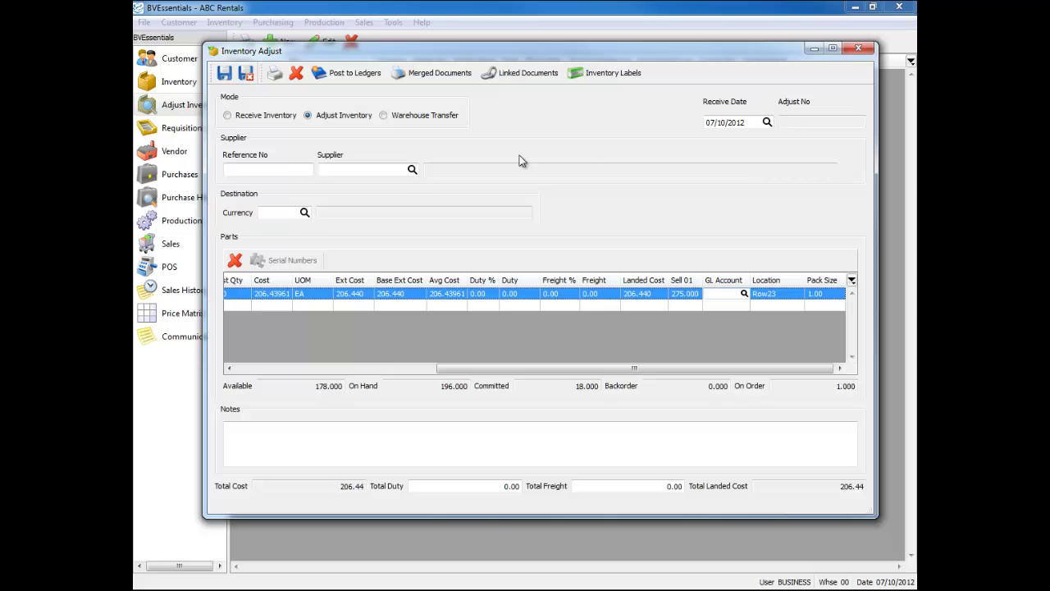
left_click(243, 370)
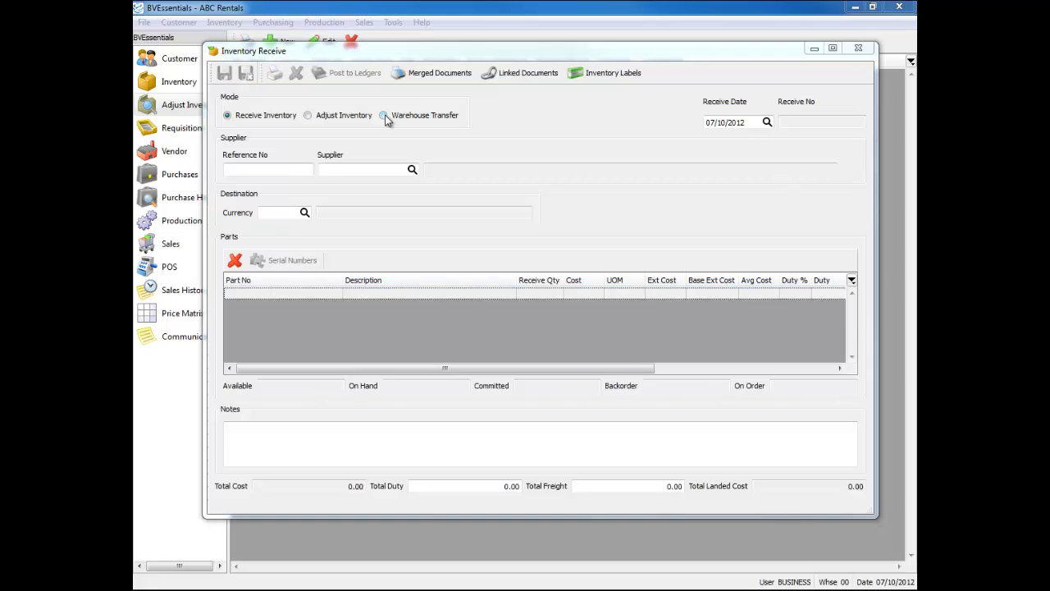
- Set the new entry to Warehouse Transfer mode with REN (Rental) as the destination warehouse
left_click(384, 115)
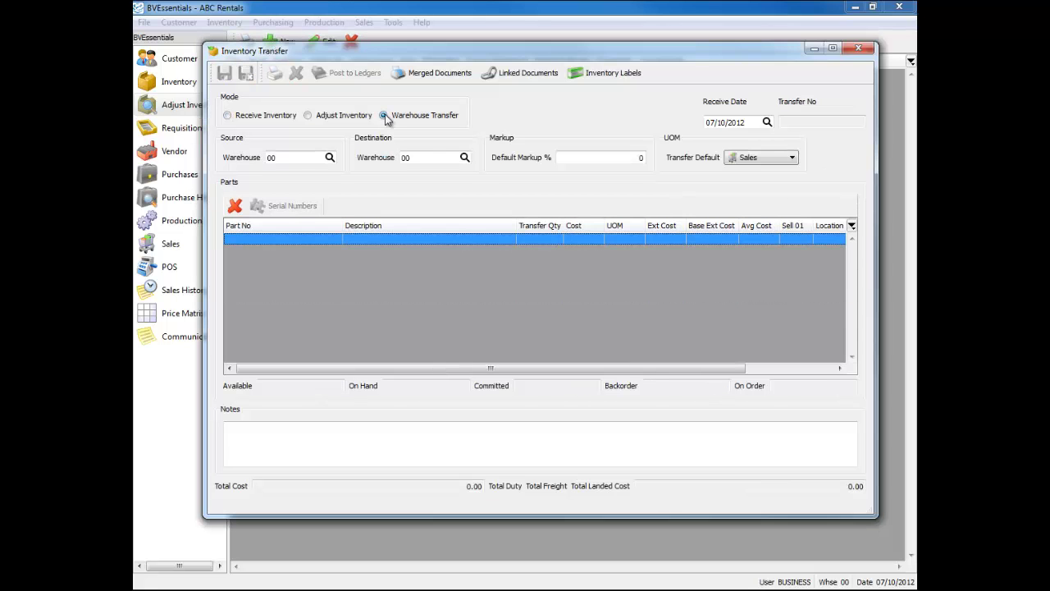
left_click(279, 157)
left_click(424, 157)
left_click(465, 158)
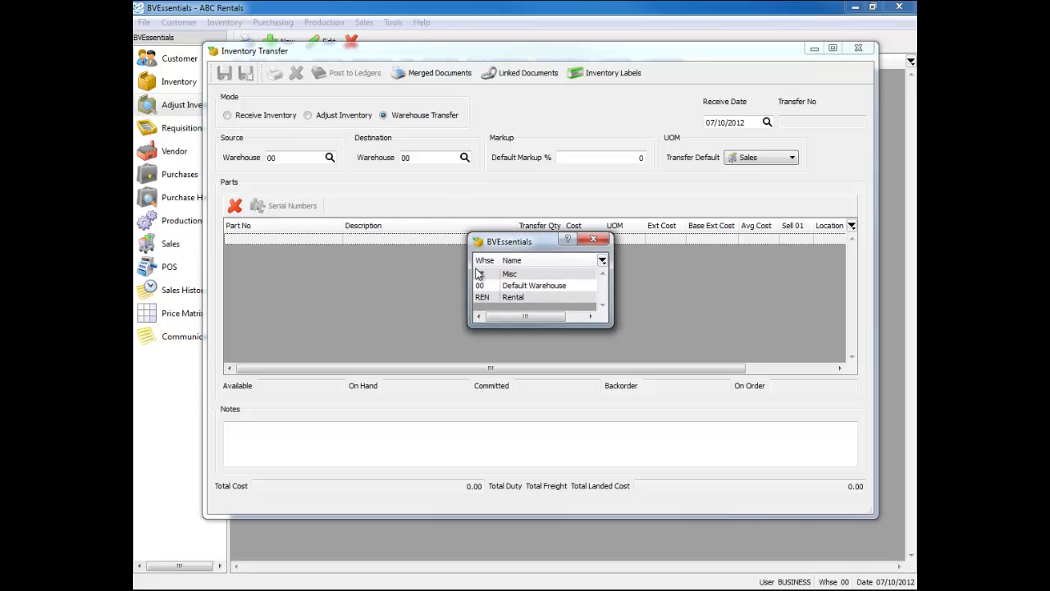
double_click(513, 296)
- Add parts CD-204 Compact Disk Player and CD-707 Compact Disk Player with Autoskip to the warehouse transfer
left_click(255, 239)
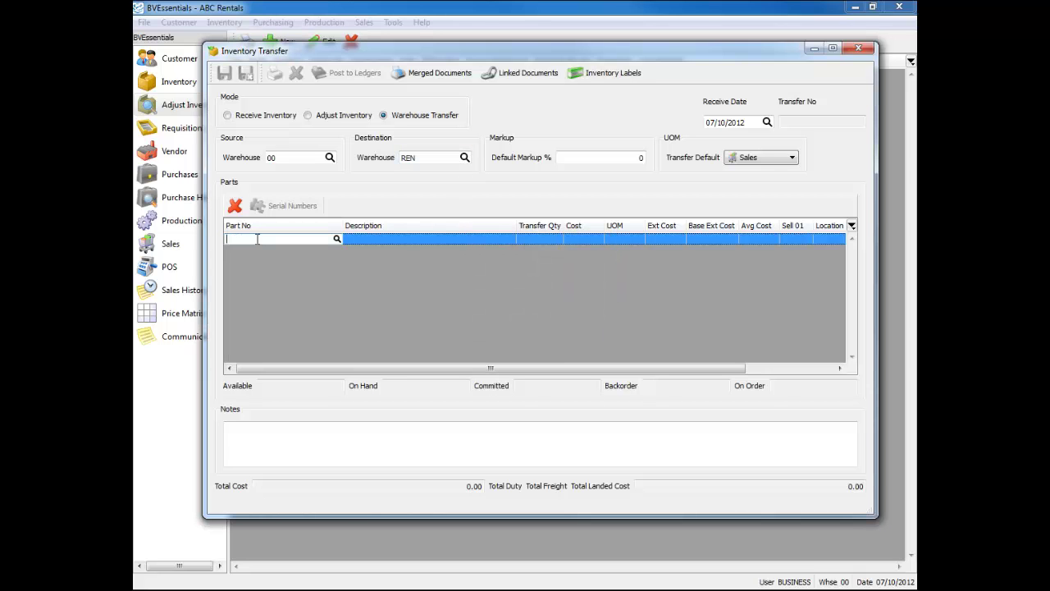
type("DC")
key("BackSpace")
key("BackSpace")
type("CD")
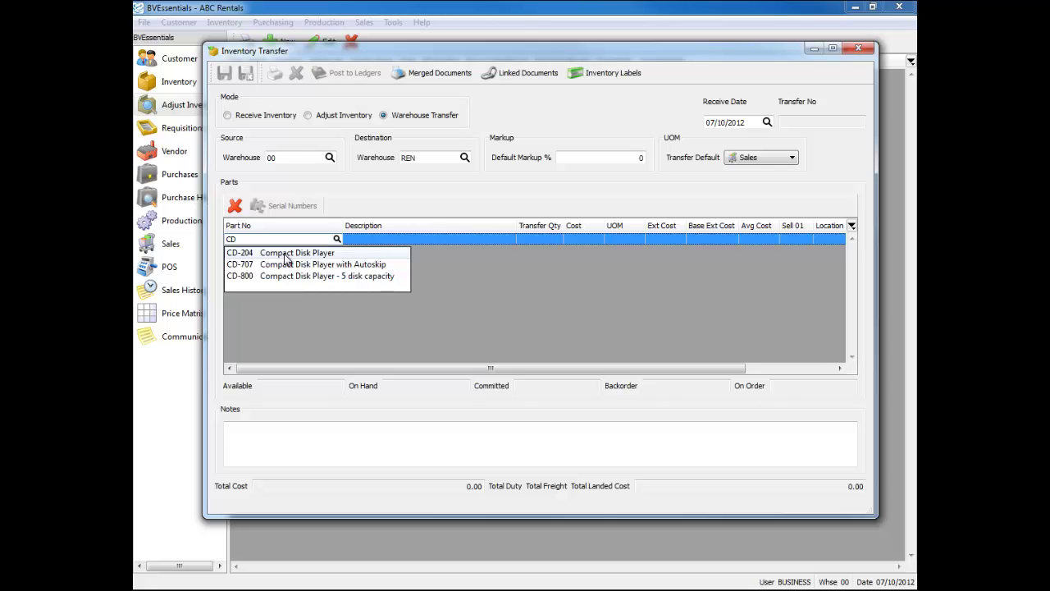
left_click(283, 254)
type("CD")
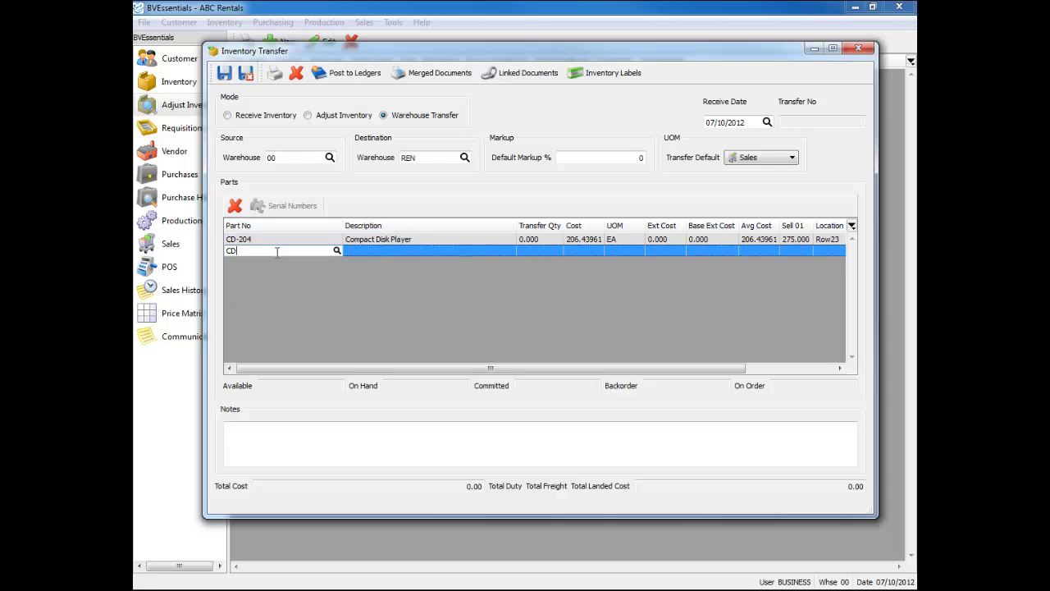
left_click(283, 274)
- Set the transfer quantities to 2 for CD-204 and 3 for CD-707
left_click(532, 239)
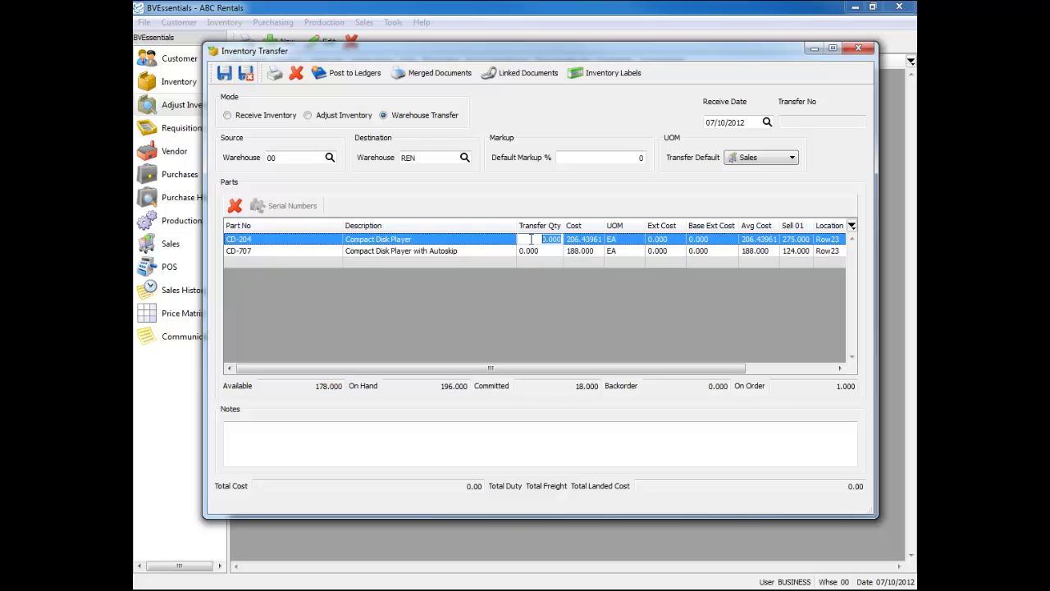
type("2")
key("Return")
type("3")
key("Return")
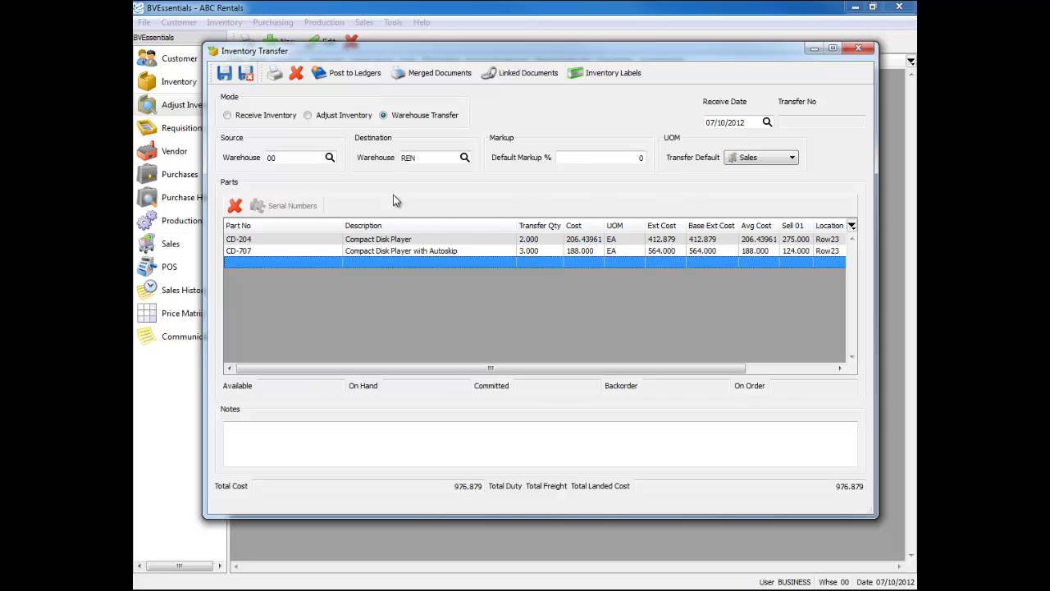
- Preview the Pending Inventory Transfer report for this transfer and close the report viewer
left_click(275, 74)
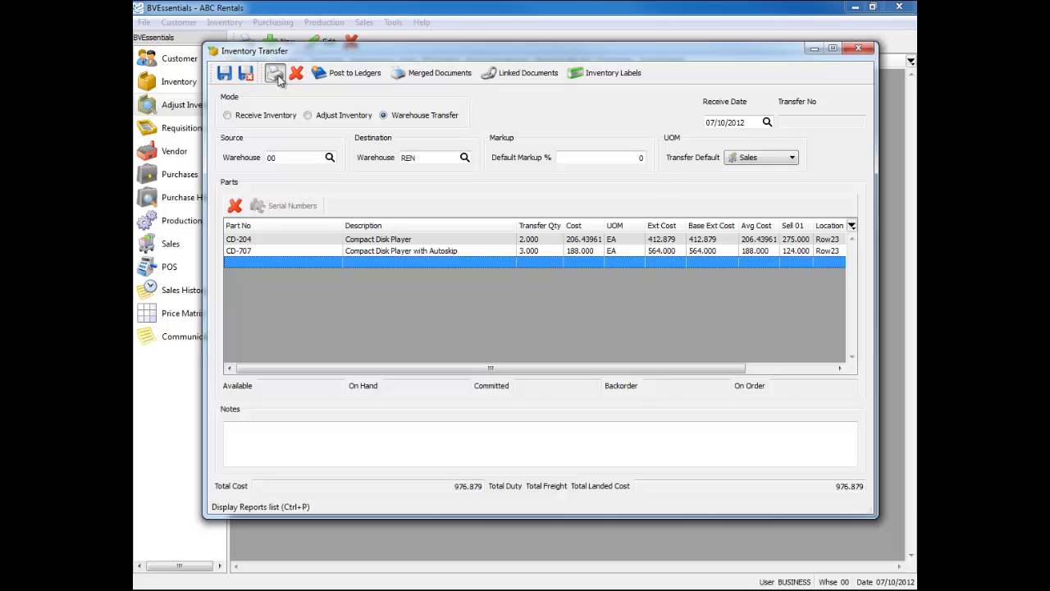
left_click(504, 398)
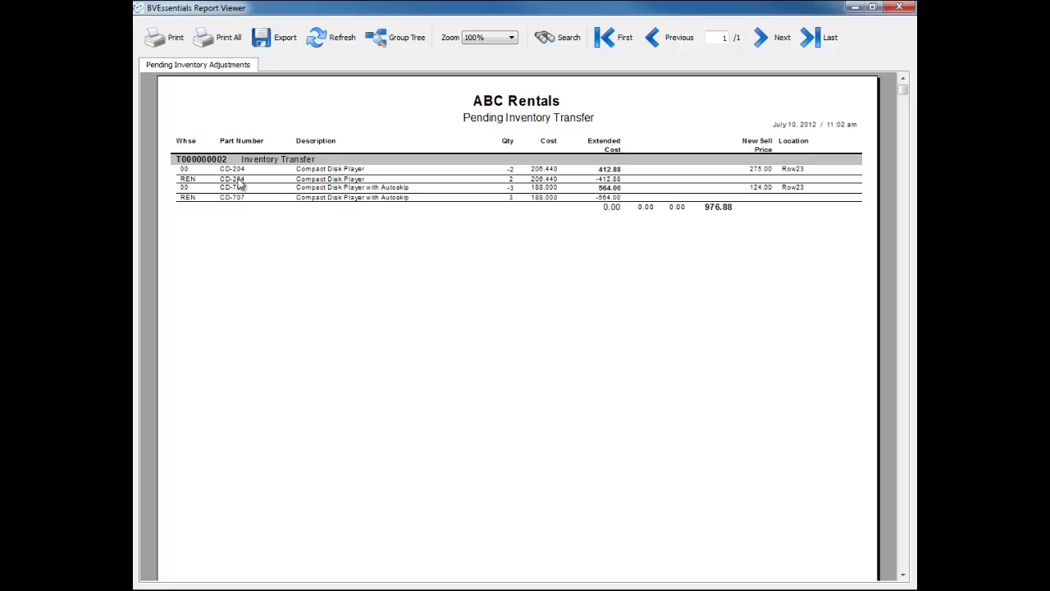
left_click(899, 7)
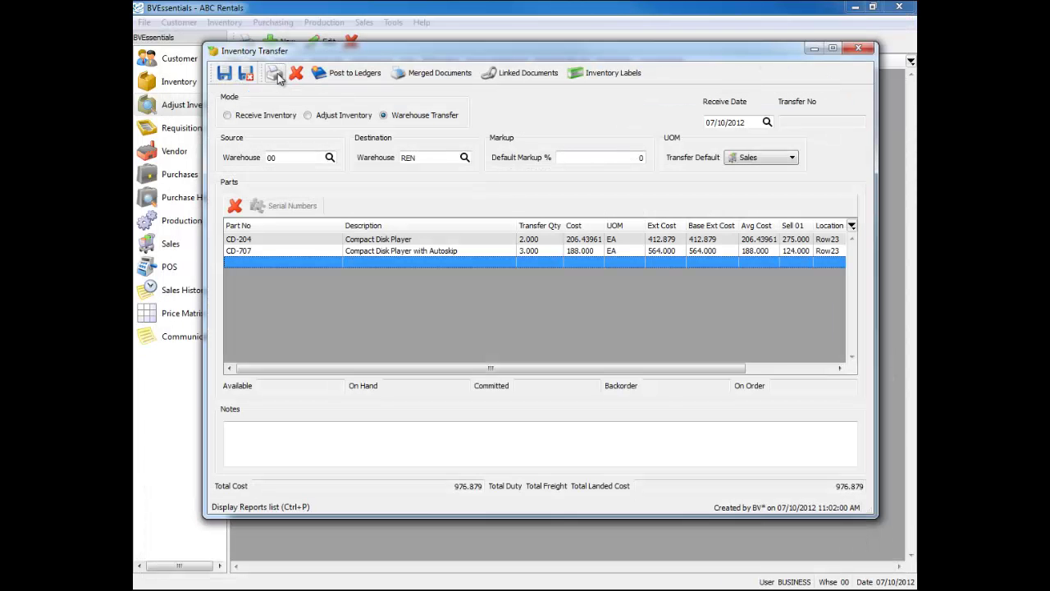
- Save and close the transfer, and reopen it to examine the CD-204 line and the Default Markup % field
left_click(248, 72)
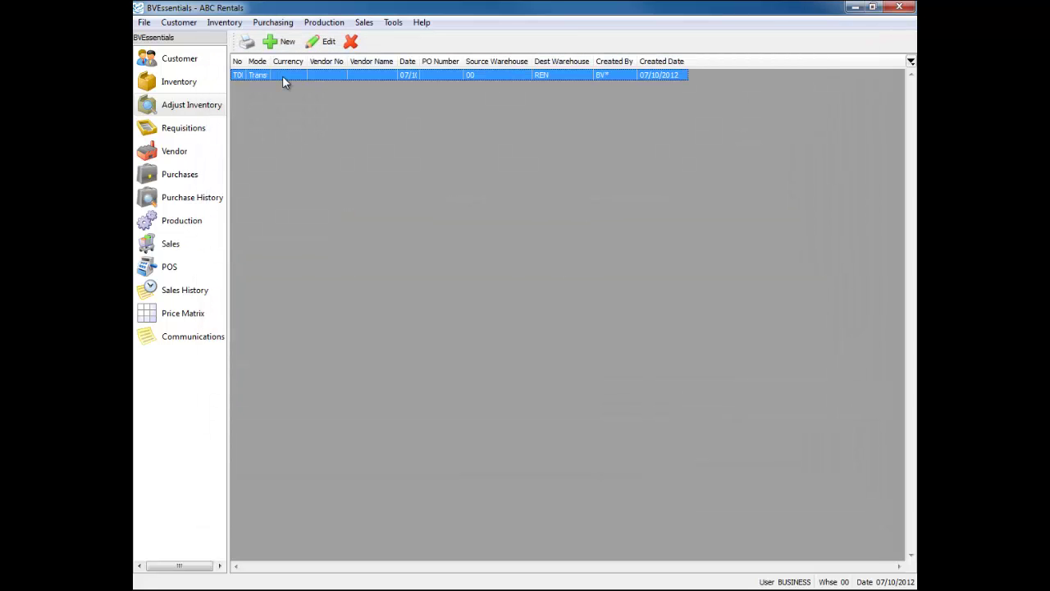
double_click(282, 75)
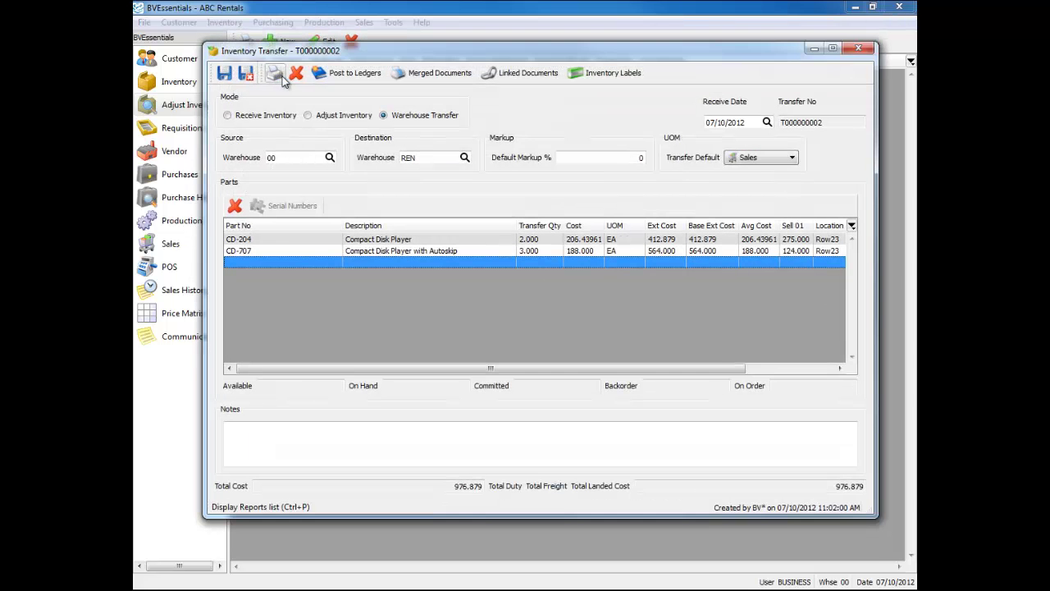
left_click(288, 242)
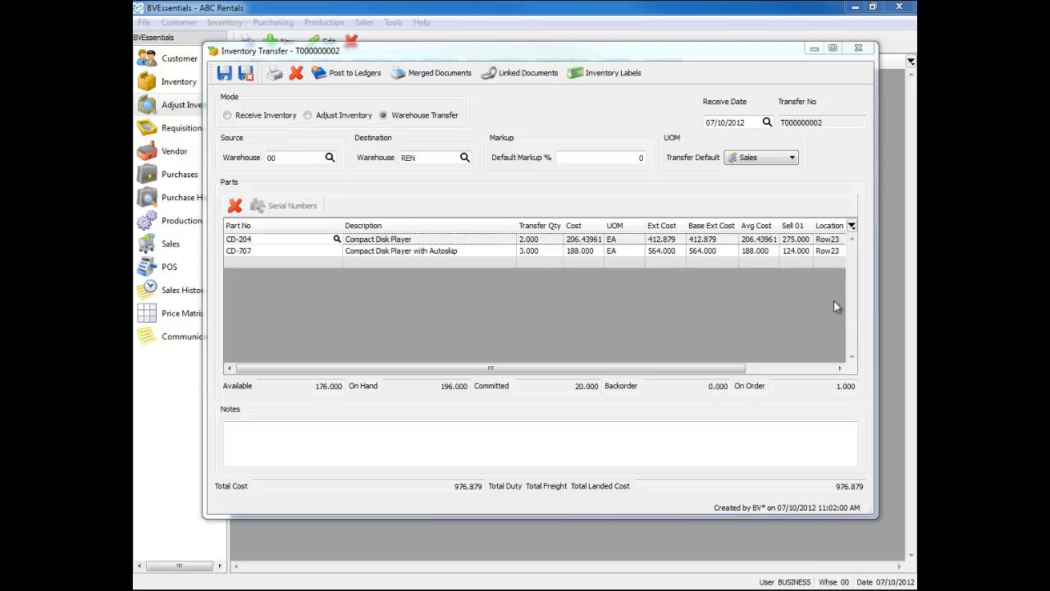
left_click(564, 155)
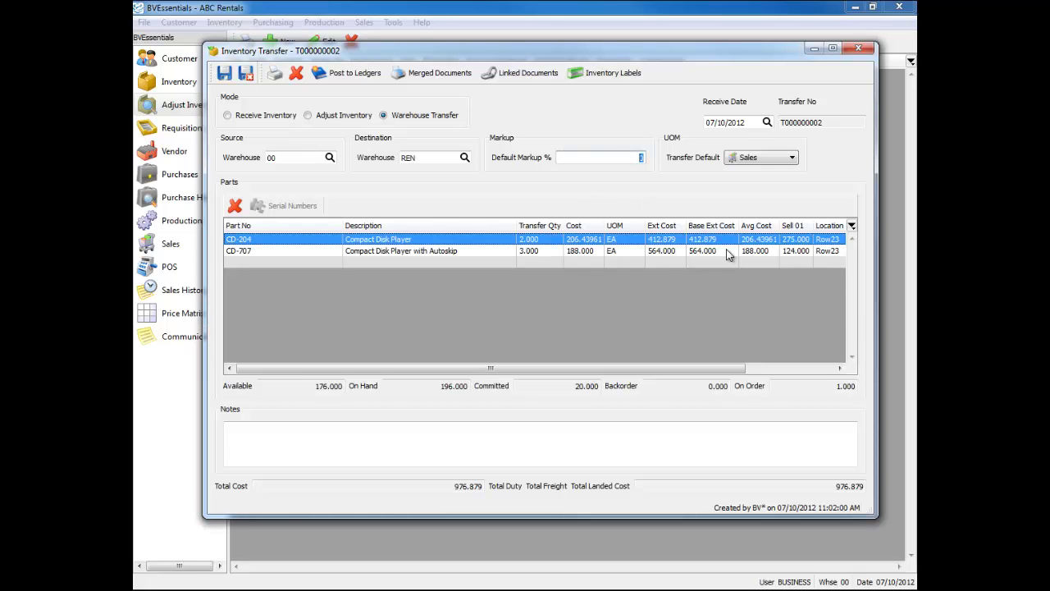